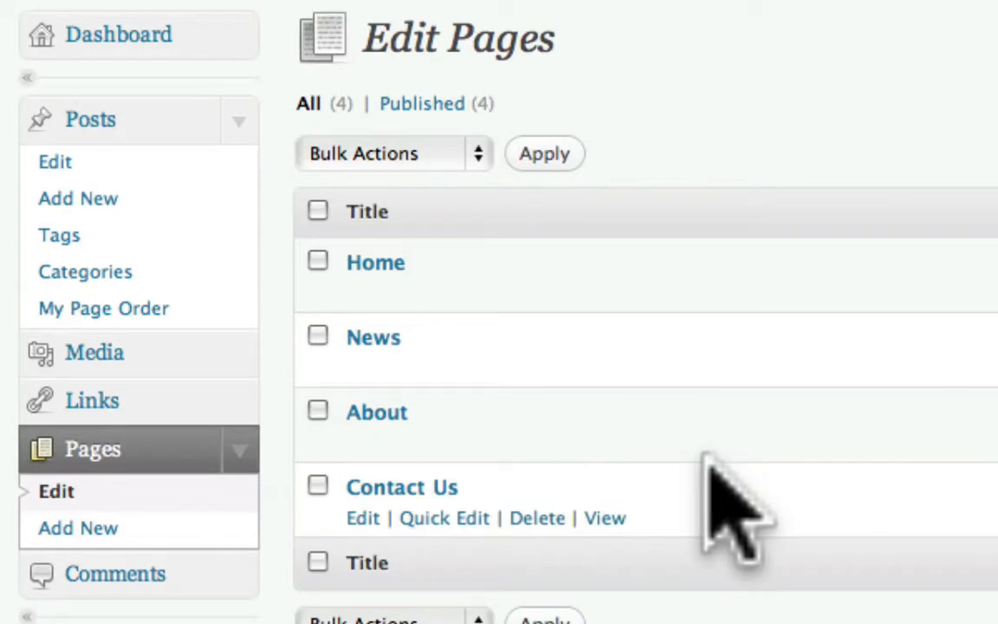
Open the Home page for editing and toggle the Kitchen Sink formatting row off and back on.
{"action": "left_click", "coordinate": [378, 263]}
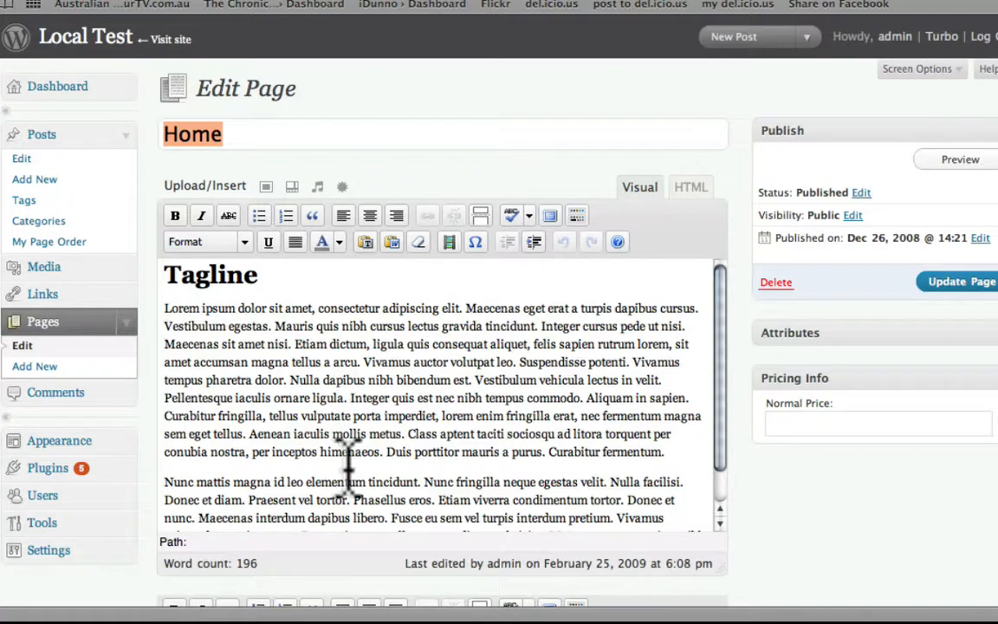
{"action": "left_click", "coordinate": [577, 217]}
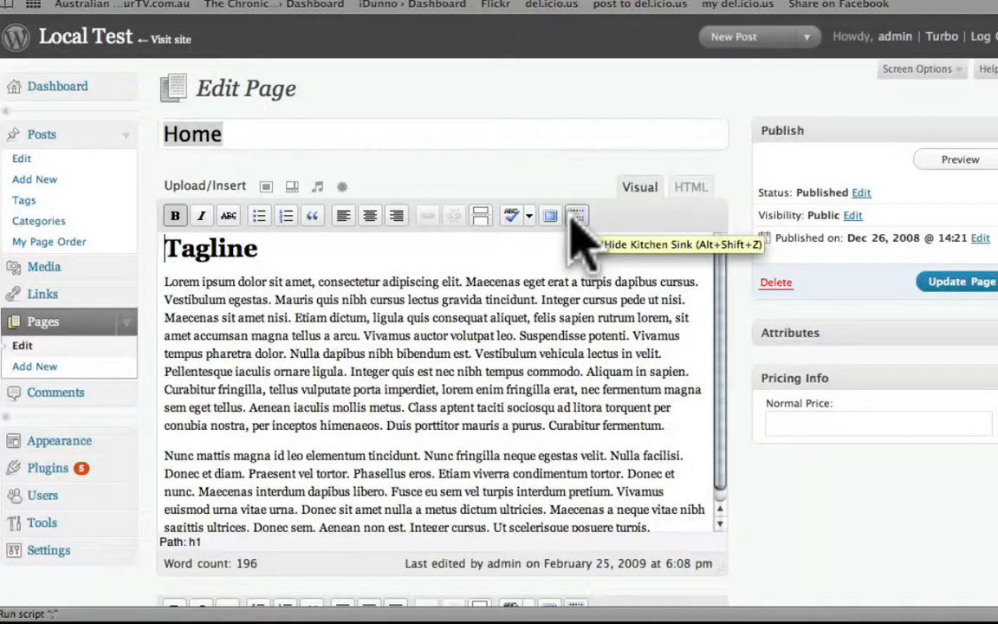
{"action": "left_click", "coordinate": [574, 217]}
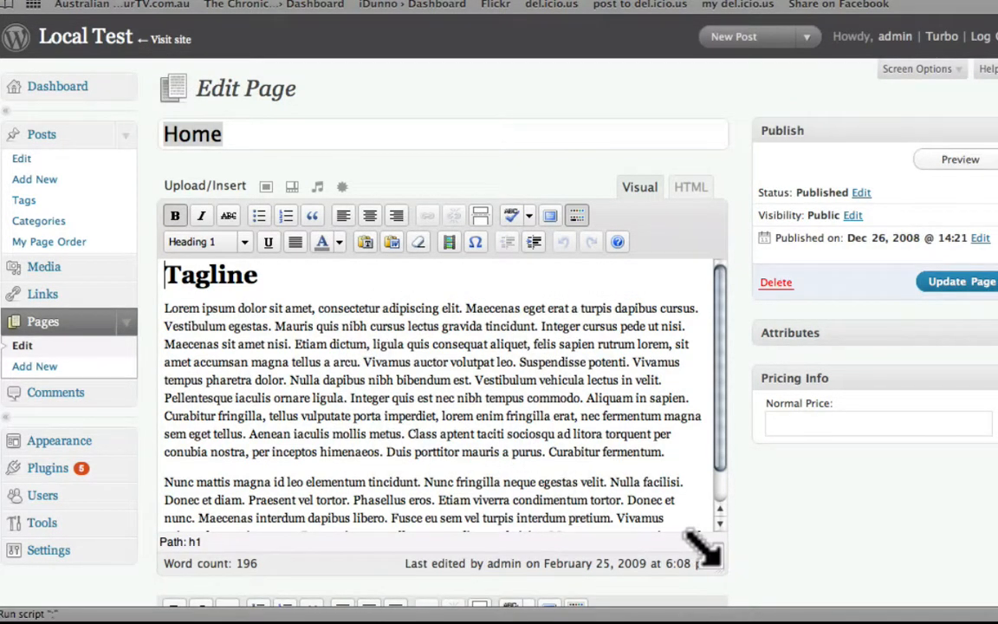
Enlarge the height of the page's content editing area slightly.
{"action": "left_click_drag", "start_coordinate": [706, 555], "coordinate": [730, 599]}
{"action": "left_click", "coordinate": [717, 390]}
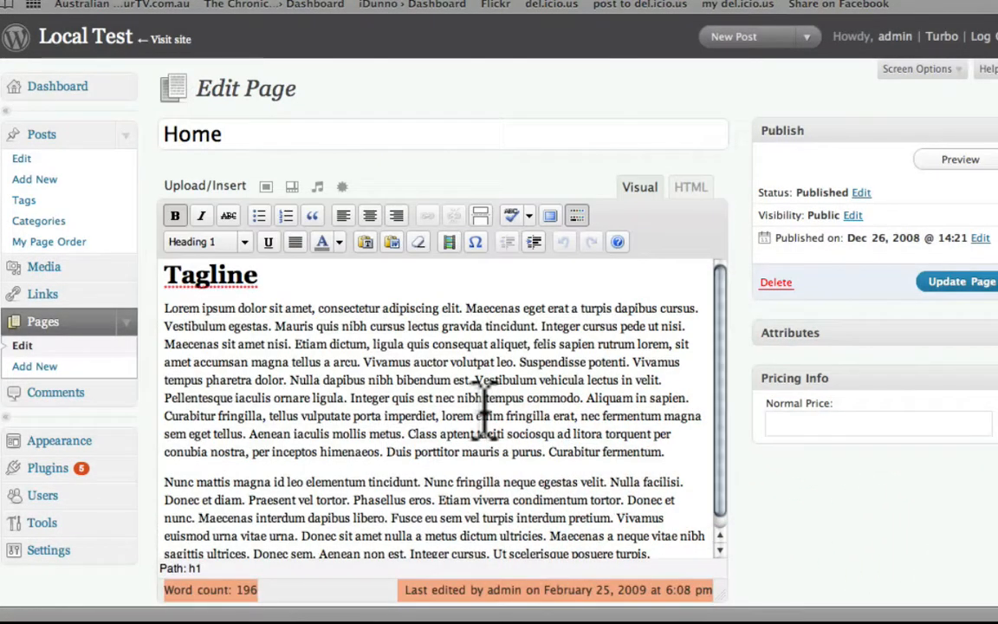
{"action": "left_click", "coordinate": [485, 407]}
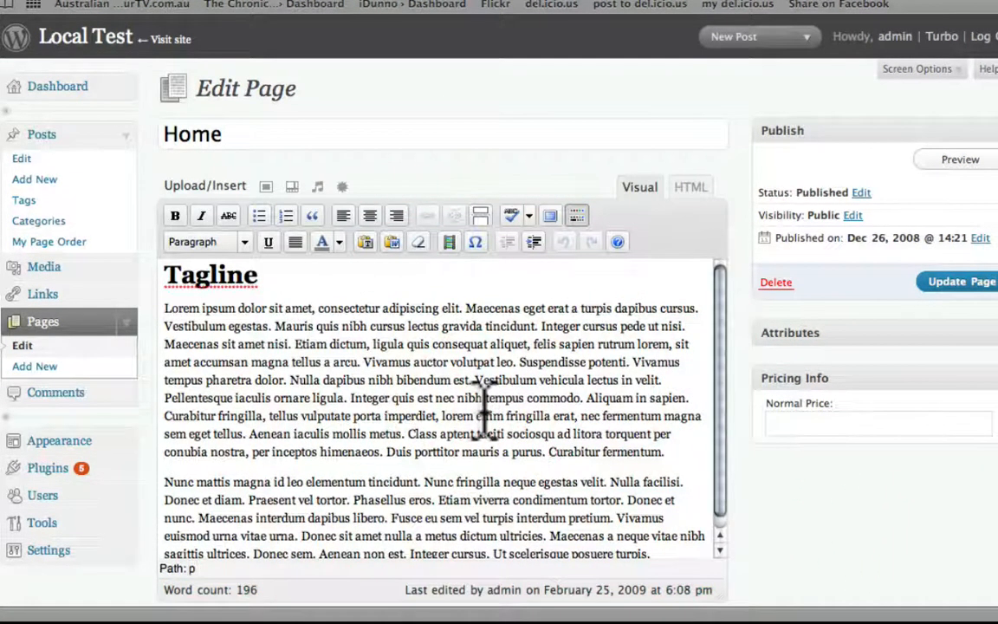
Add a new paragraph reading "Hello" below the Tagline heading and format it as bold, italic and centred.
{"action": "left_click", "coordinate": [330, 279]}
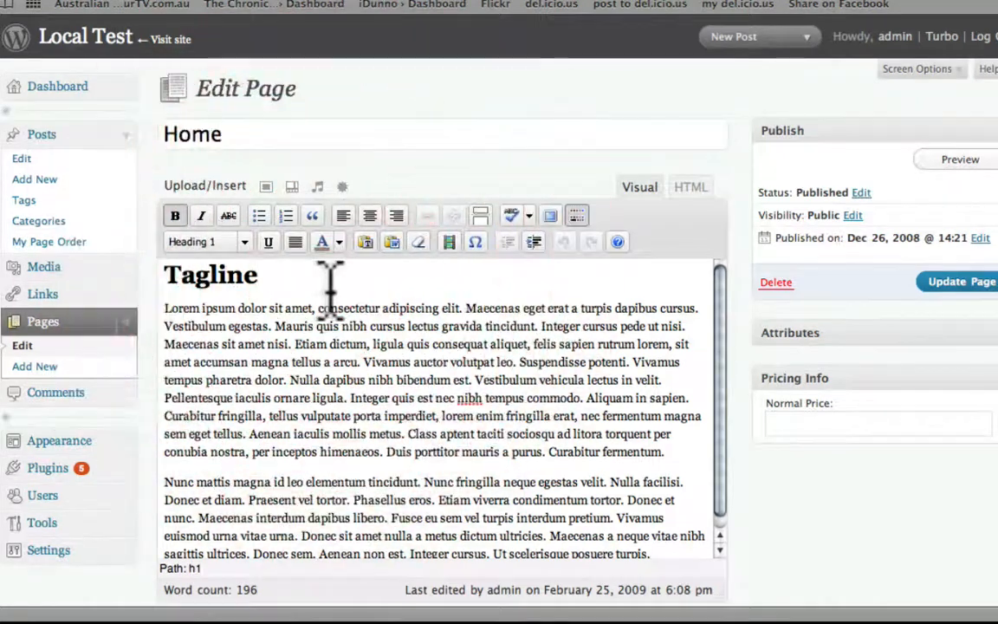
{"action": "key", "text": "Return"}
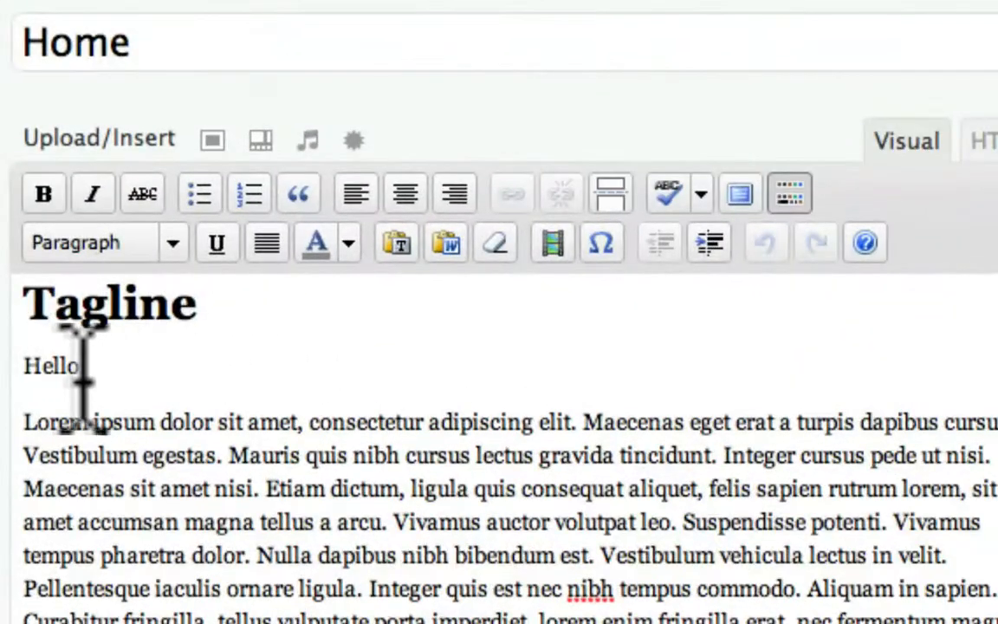
{"action": "left_click_drag", "start_coordinate": [195, 307], "coordinate": [165, 308]}
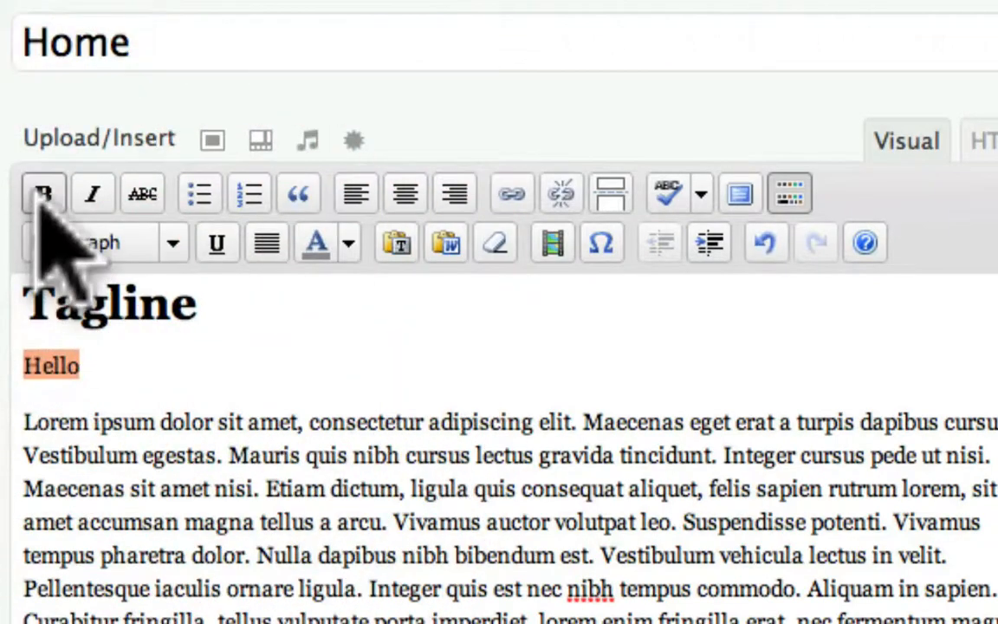
{"action": "left_click", "coordinate": [43, 194]}
{"action": "left_click", "coordinate": [92, 194]}
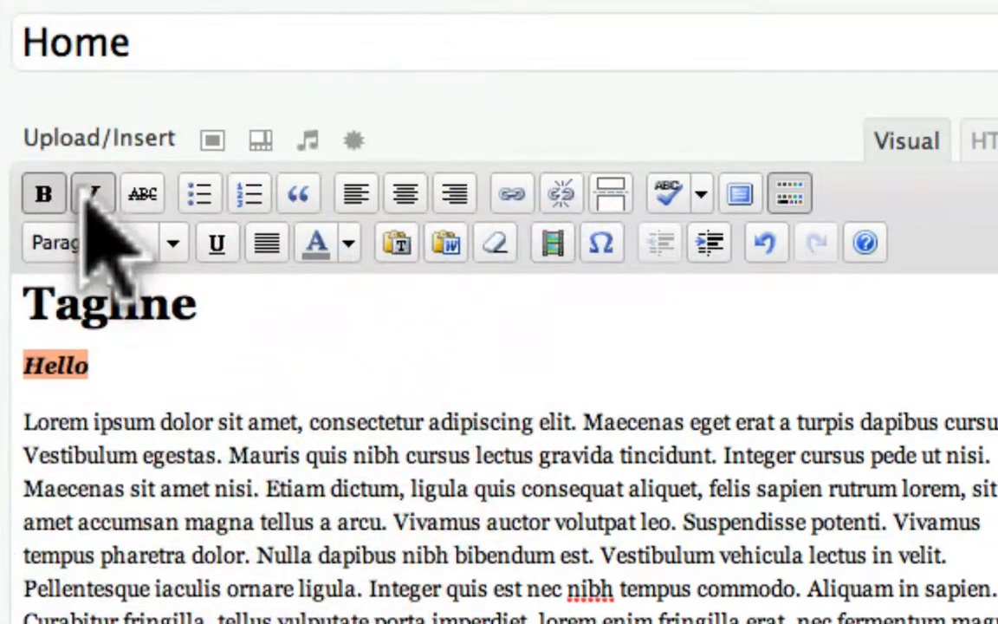
{"action": "left_click", "coordinate": [404, 194]}
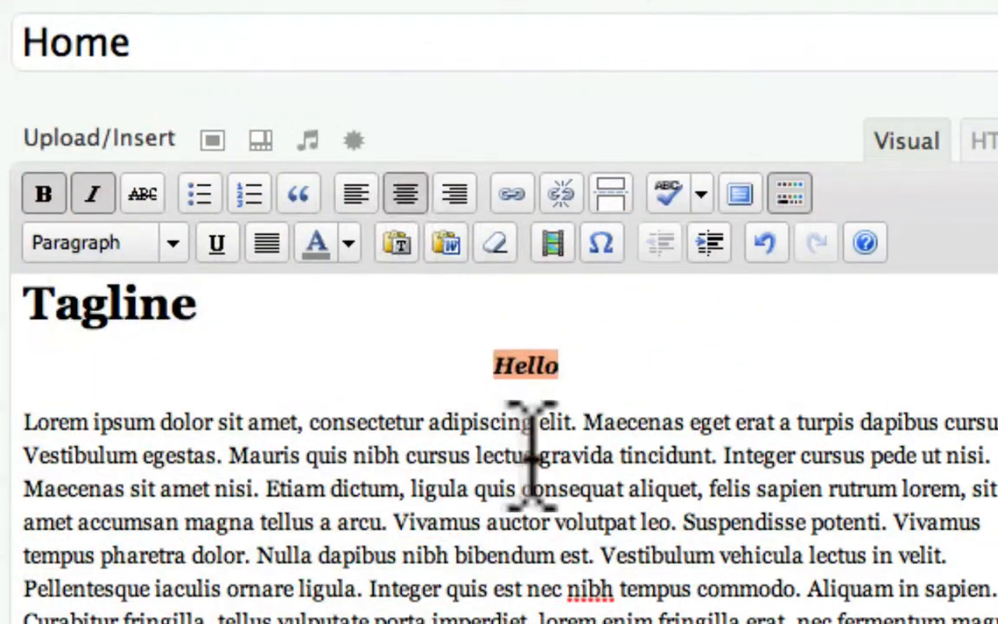
{"action": "left_click", "coordinate": [531, 457]}
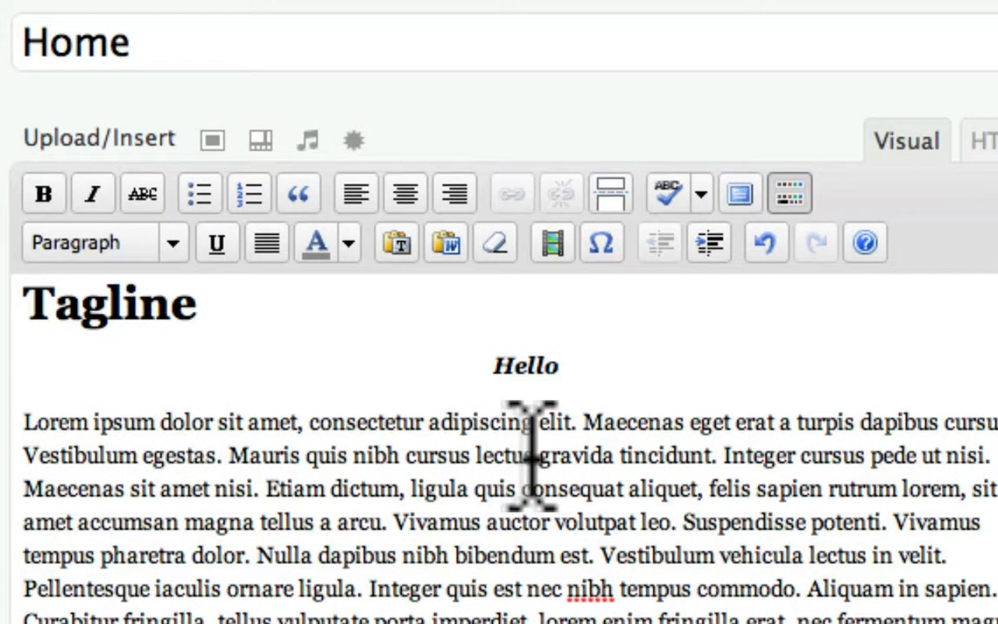
Upload the image "xr6turbo front widescreen.jpg" from the Desktop for insertion at the start of the first Lorem ipsum paragraph.
{"action": "left_click", "coordinate": [31, 442]}
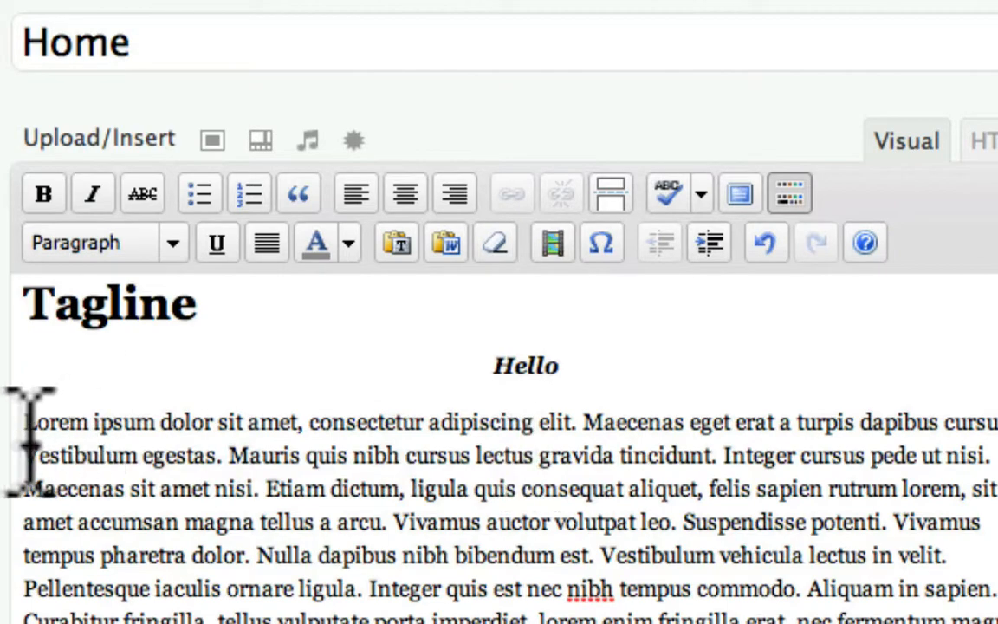
{"action": "left_click", "coordinate": [30, 441]}
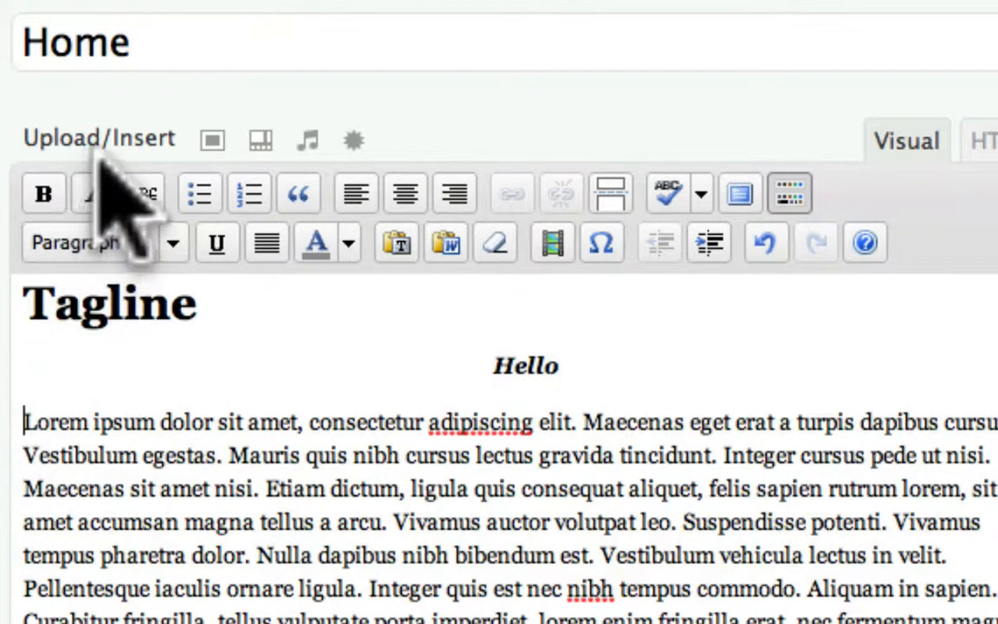
{"action": "left_click", "coordinate": [211, 143]}
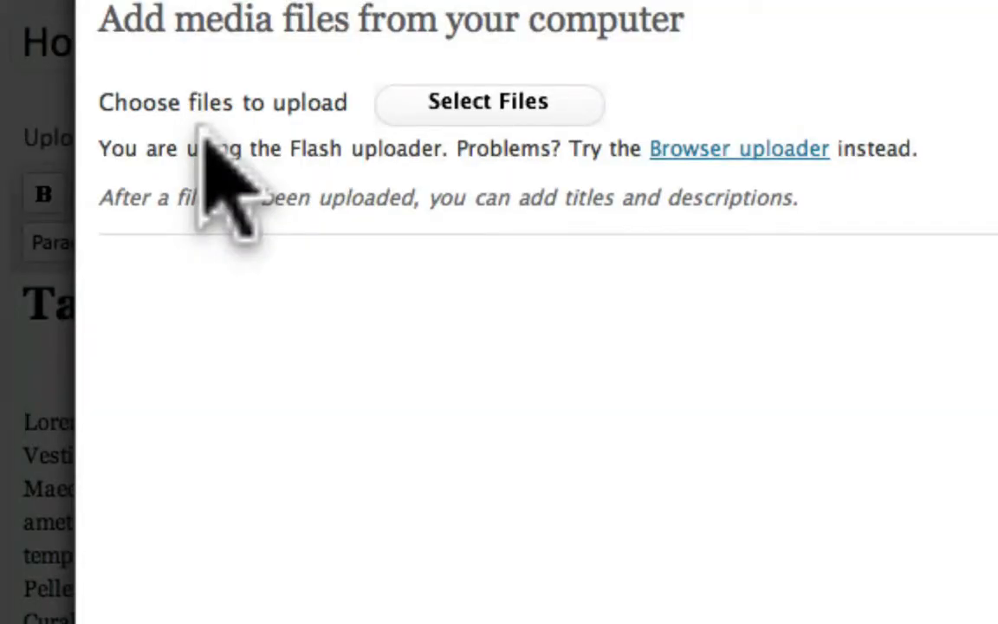
{"action": "left_click", "coordinate": [489, 101]}
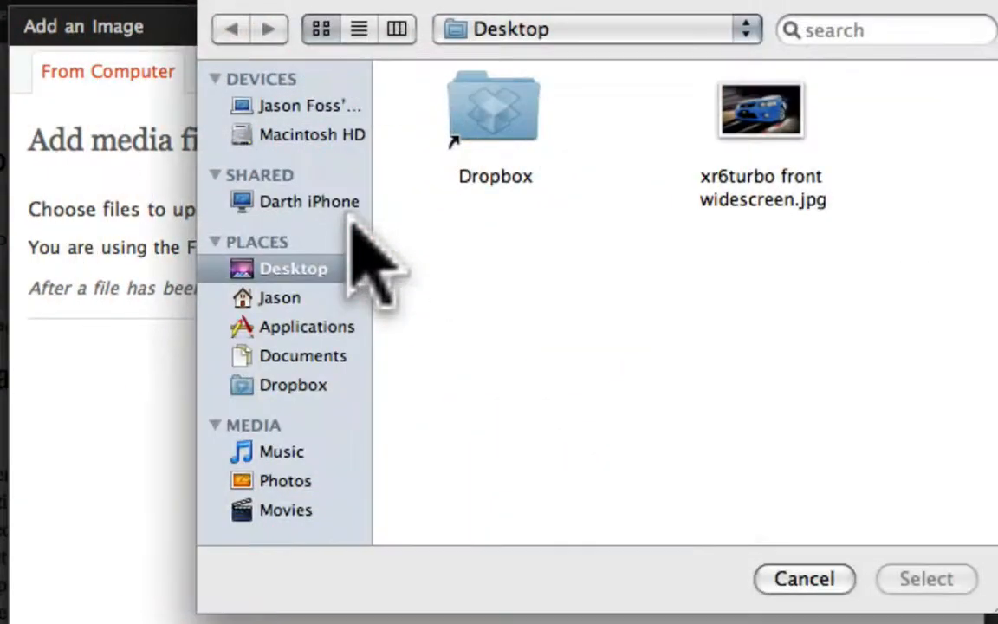
{"action": "left_click", "coordinate": [753, 113]}
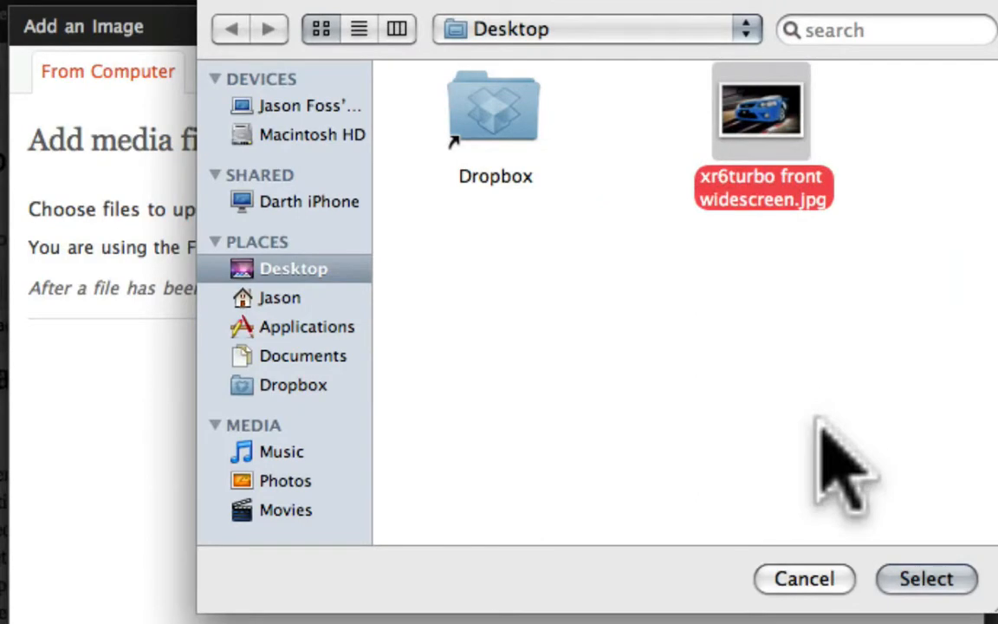
{"action": "left_click", "coordinate": [916, 576]}
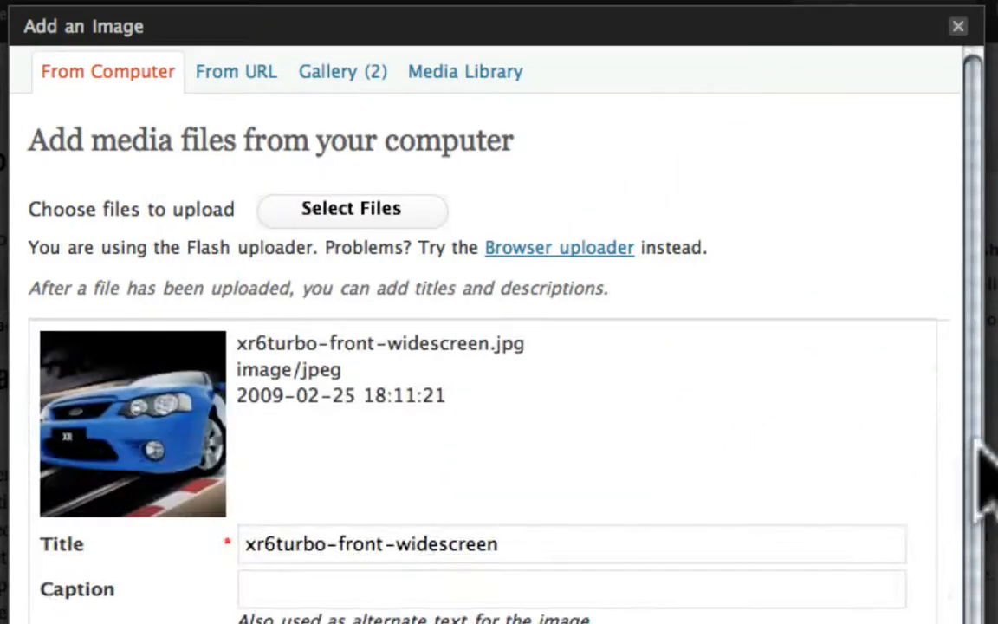
Shorten the uploaded image's title to "xr6turbo".
{"action": "left_click_drag", "start_coordinate": [966, 445], "coordinate": [964, 598]}
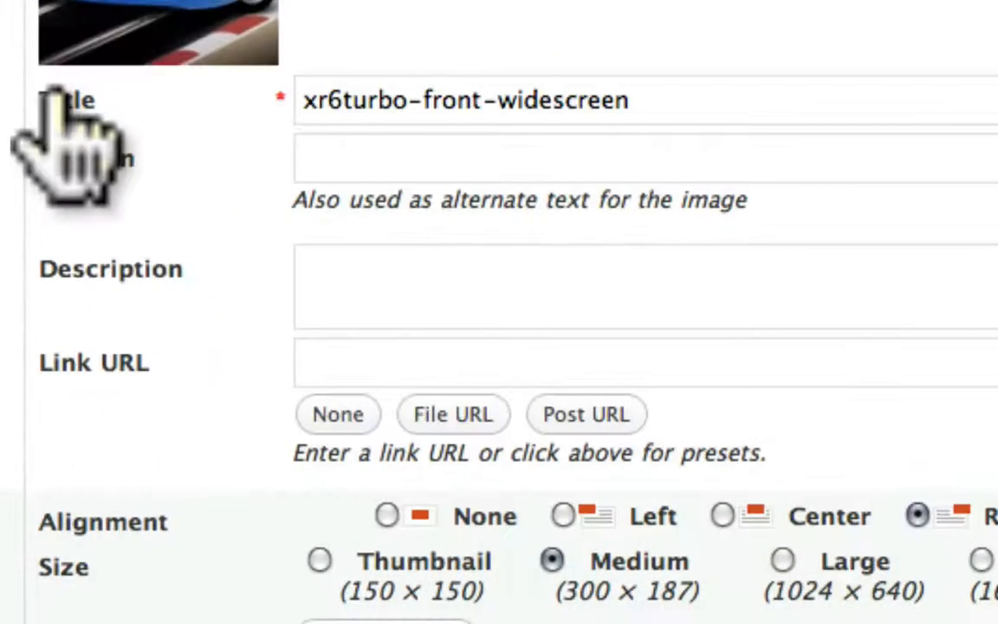
{"action": "left_click_drag", "start_coordinate": [411, 102], "coordinate": [693, 94]}
{"action": "key", "text": "BackSpace"}
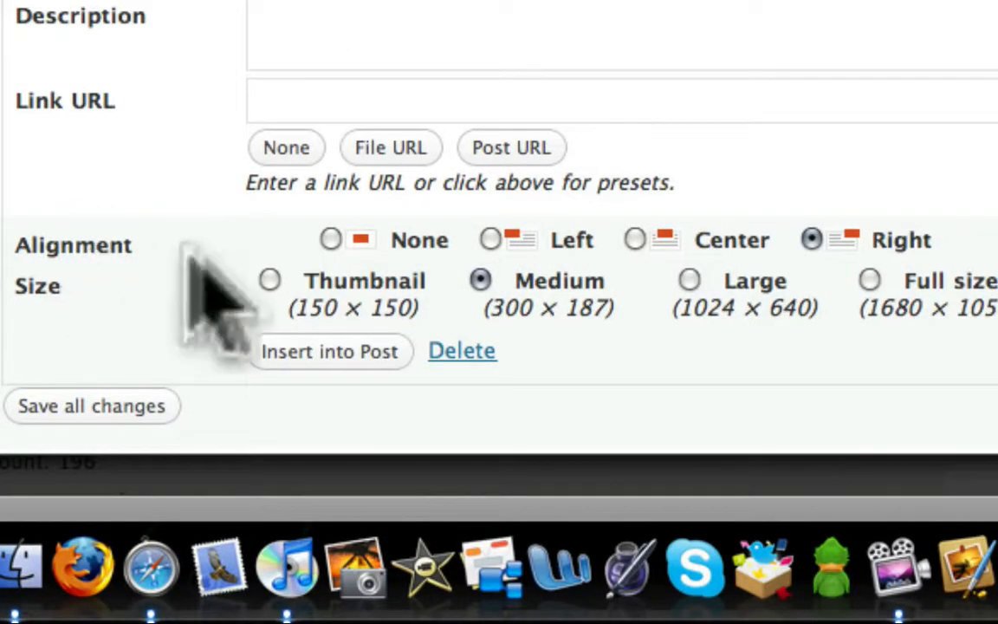
Try the Center and Left alignments, and insert the image into the page with Right alignment at Medium size (300 × 187).
{"action": "left_click", "coordinate": [811, 239]}
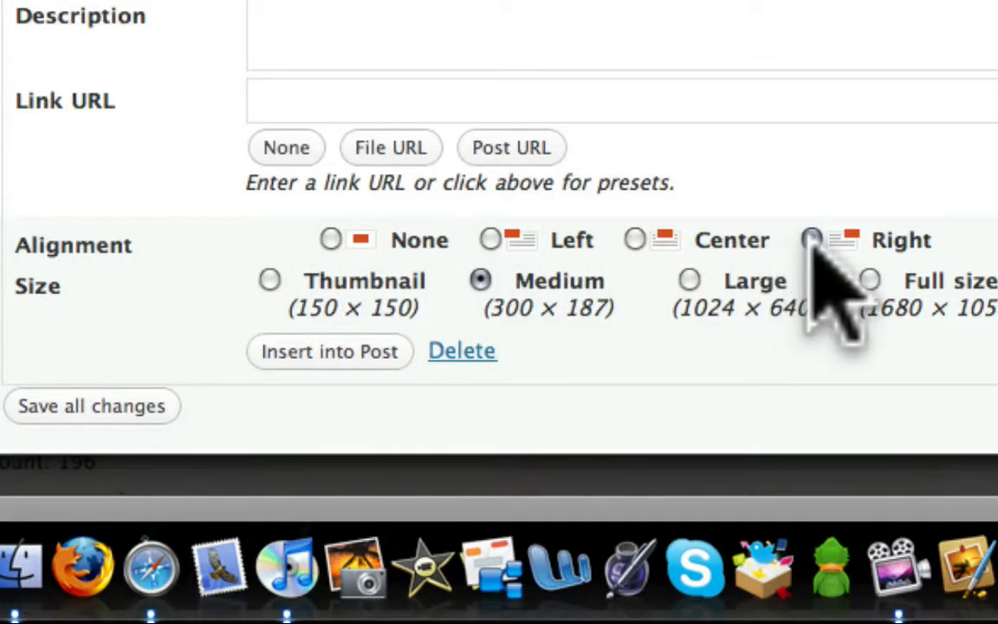
{"action": "left_click", "coordinate": [634, 239]}
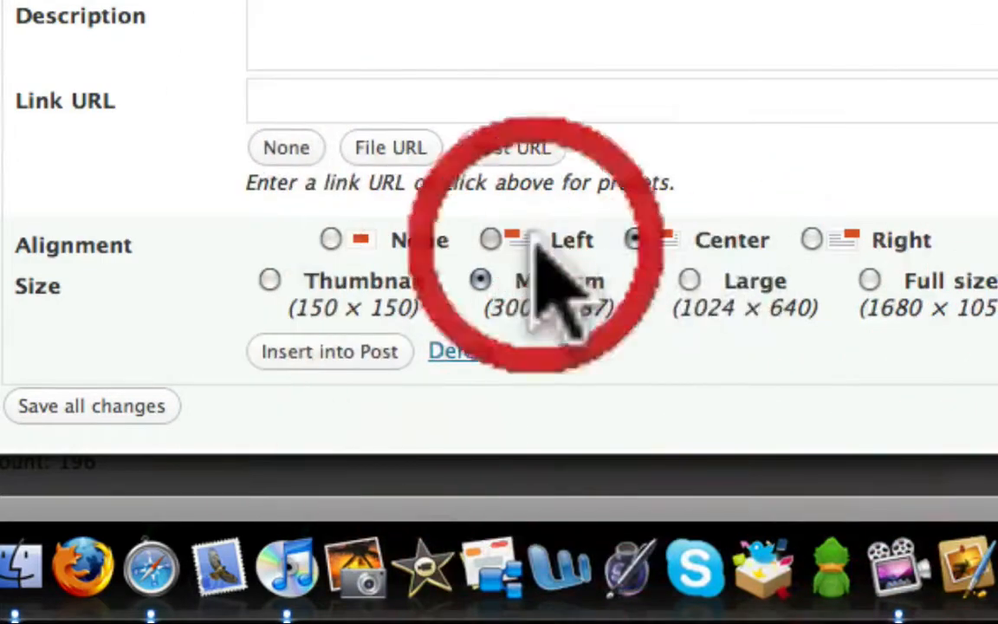
{"action": "left_click", "coordinate": [491, 240]}
{"action": "left_click", "coordinate": [871, 239]}
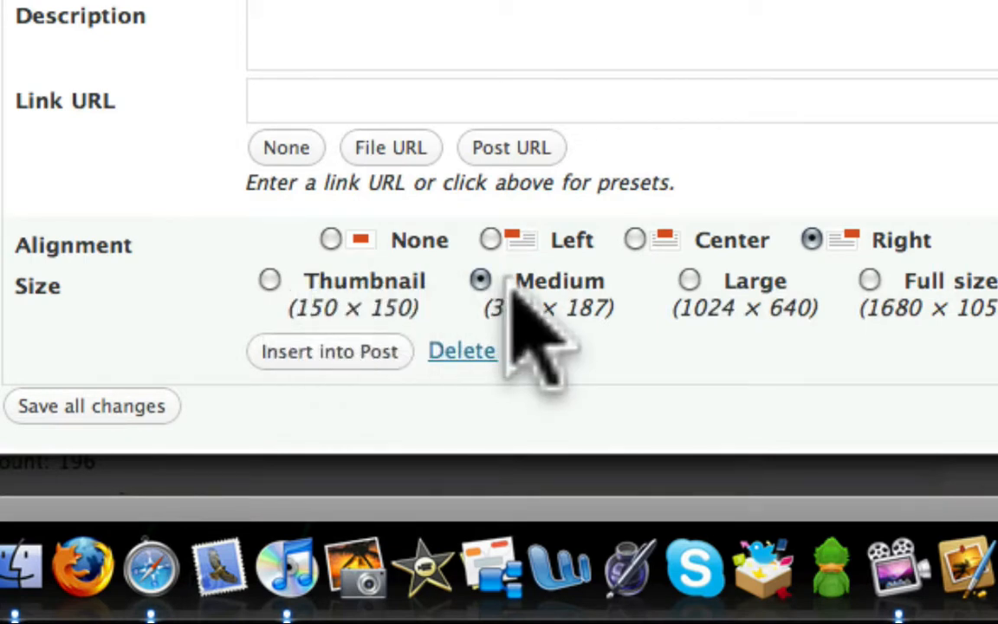
{"action": "left_click", "coordinate": [290, 355]}
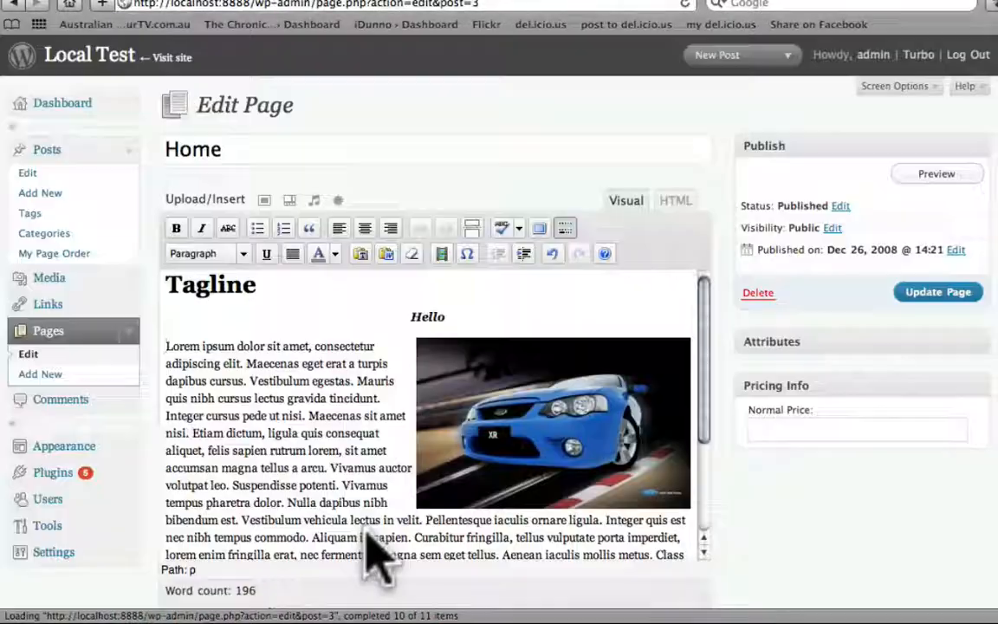
Edit the inserted car image, preview it with Left alignment, and update it with Right alignment.
{"action": "left_click", "coordinate": [343, 415]}
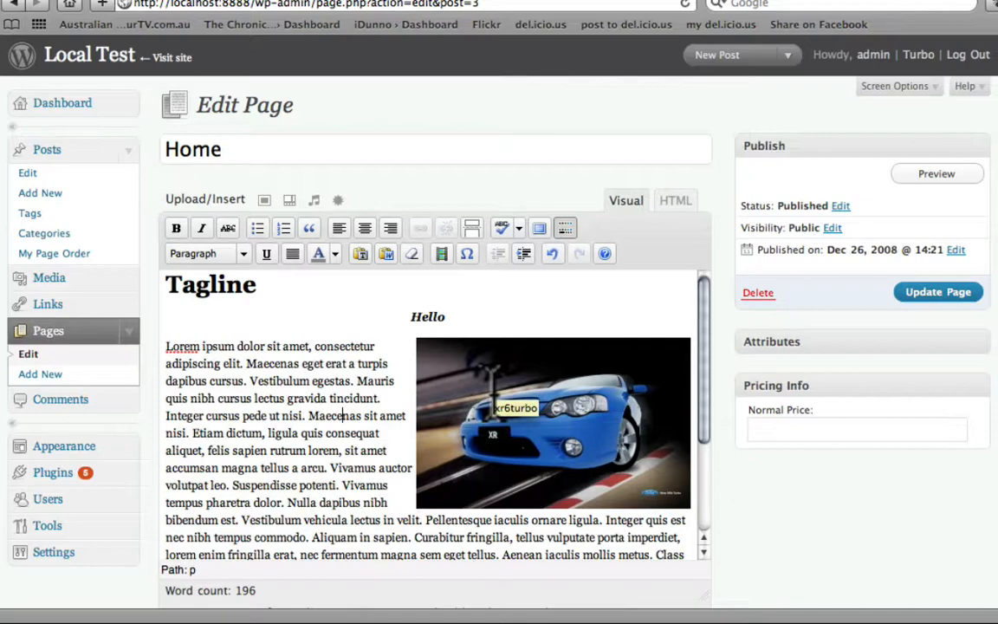
{"action": "left_click", "coordinate": [502, 450]}
{"action": "left_click", "coordinate": [437, 357]}
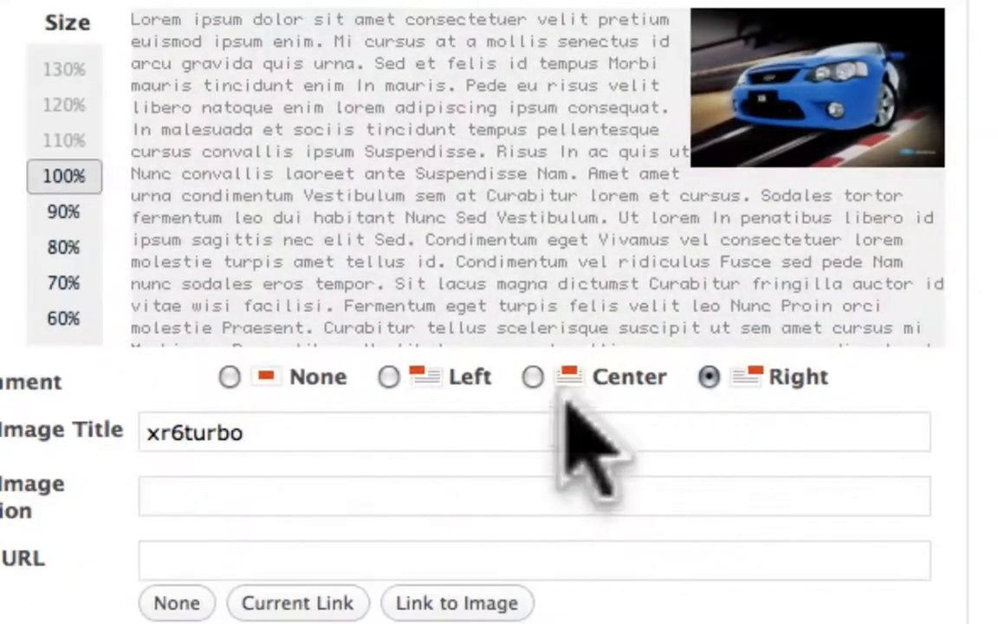
{"action": "left_click", "coordinate": [387, 376]}
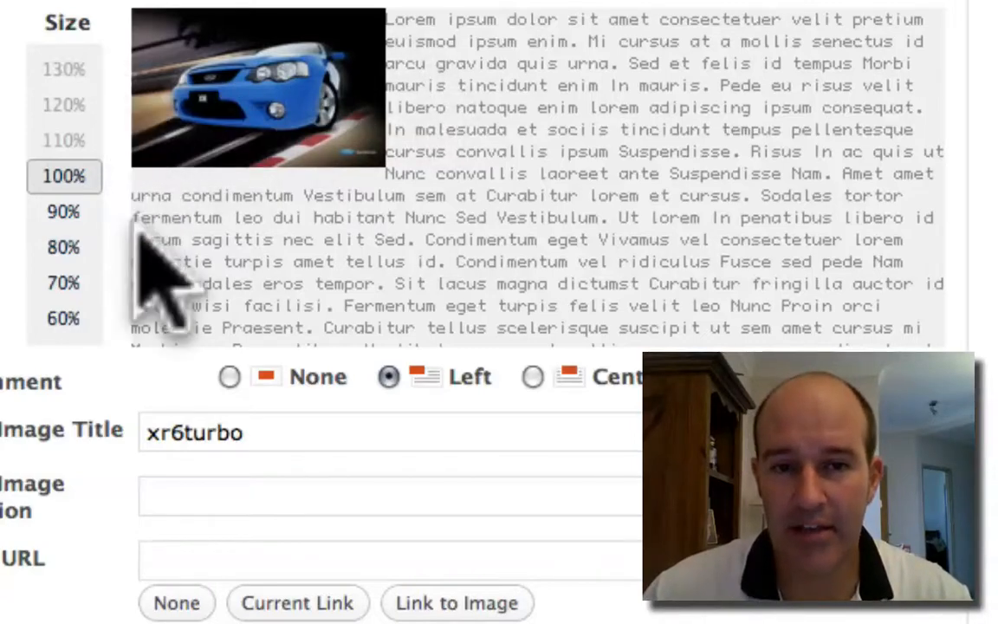
{"action": "left_click", "coordinate": [693, 376]}
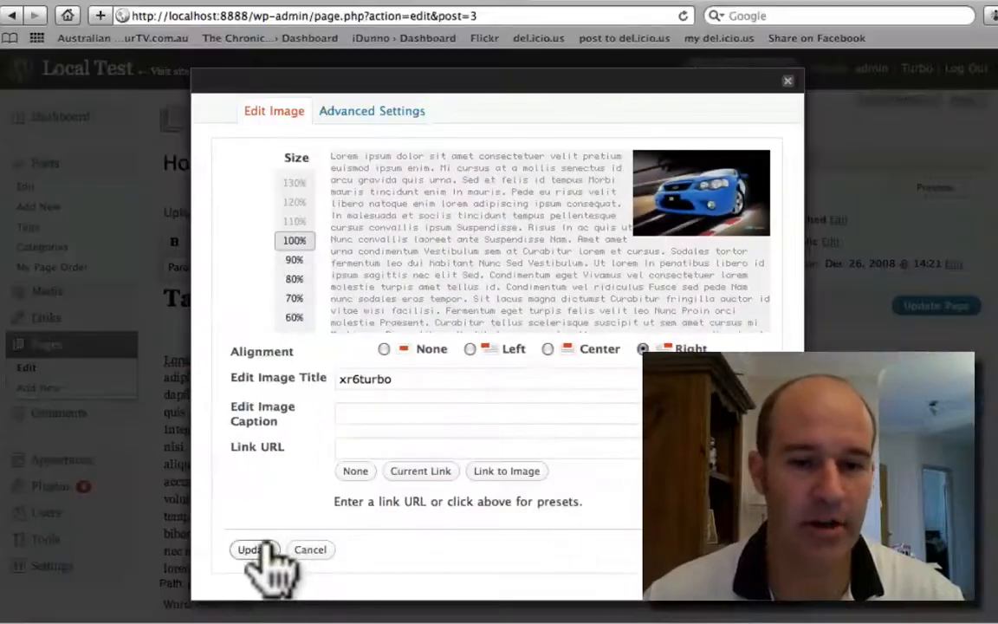
{"action": "left_click", "coordinate": [254, 549]}
{"action": "left_click", "coordinate": [312, 445]}
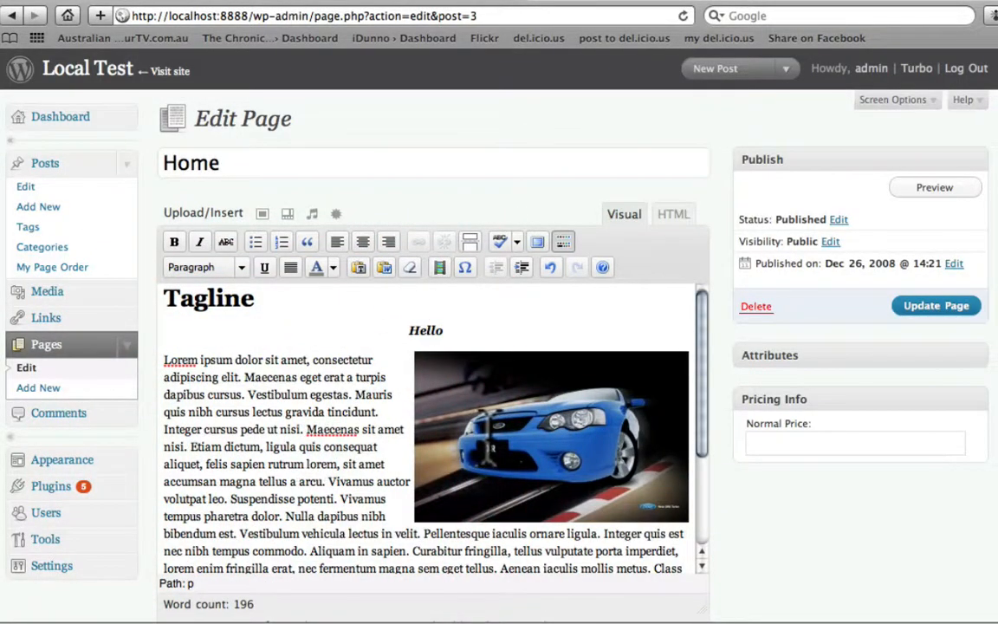
Delete the car image from the Home page content.
{"action": "left_click", "coordinate": [490, 424]}
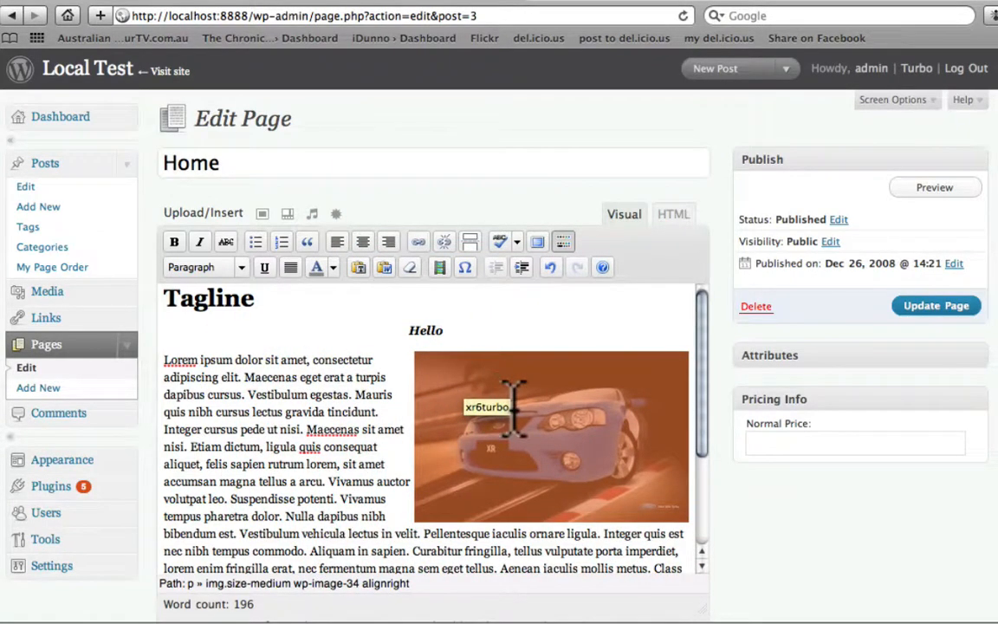
{"action": "key", "text": "BackSpace"}
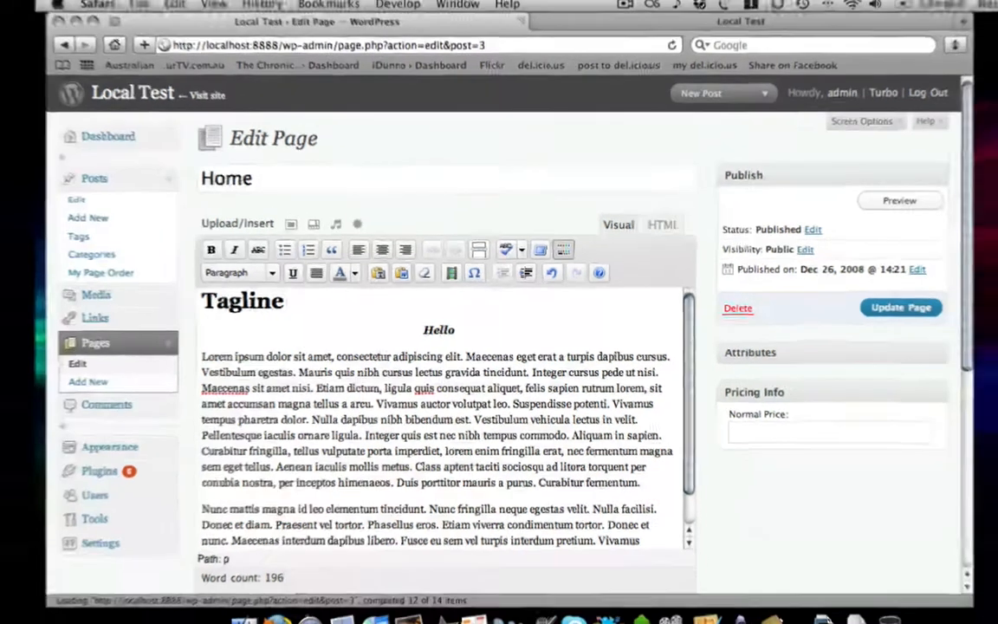
{"action": "left_click", "coordinate": [936, 304]}
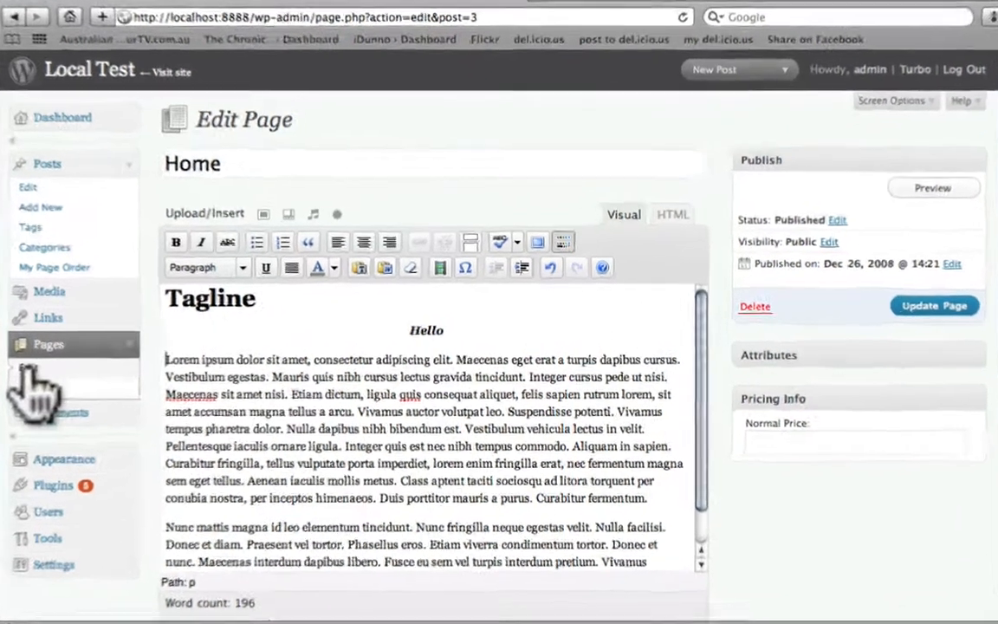
Return to the list of pages, discarding the unsaved changes, and open the Home page for editing again.
{"action": "left_click", "coordinate": [105, 361]}
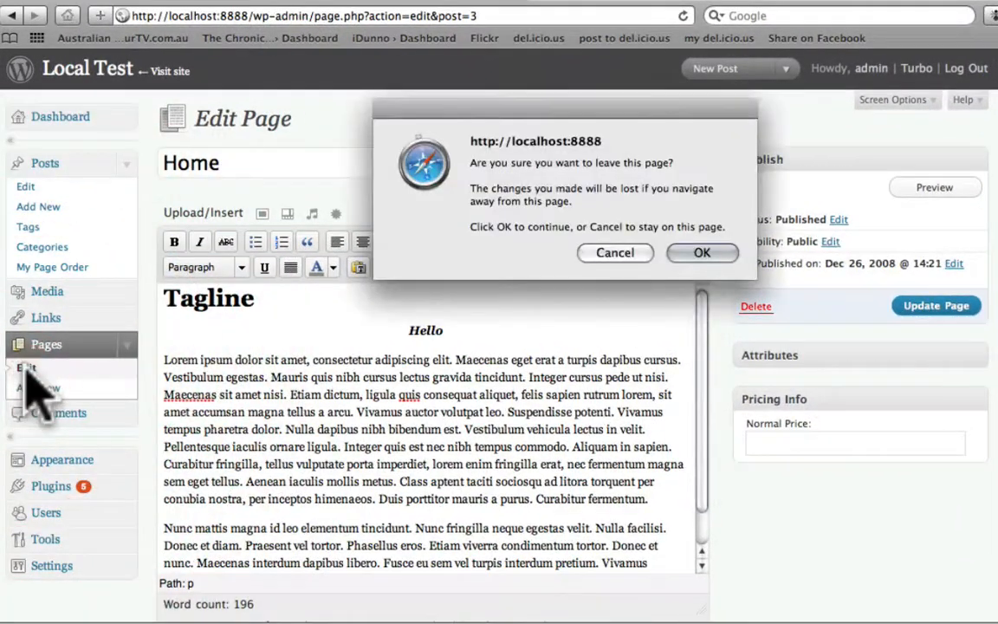
{"action": "left_click", "coordinate": [693, 248]}
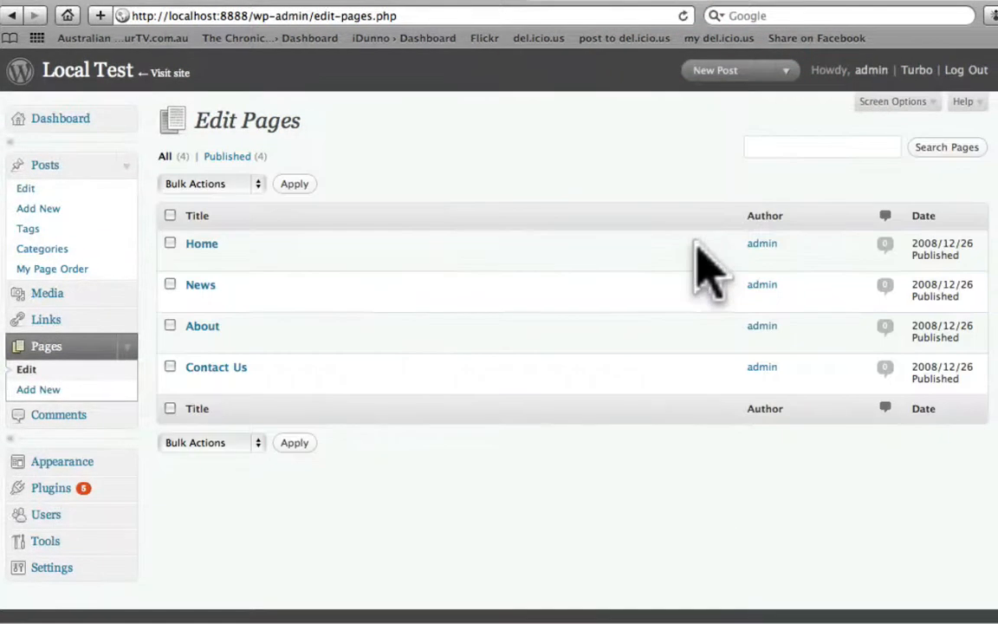
{"action": "left_click", "coordinate": [205, 245]}
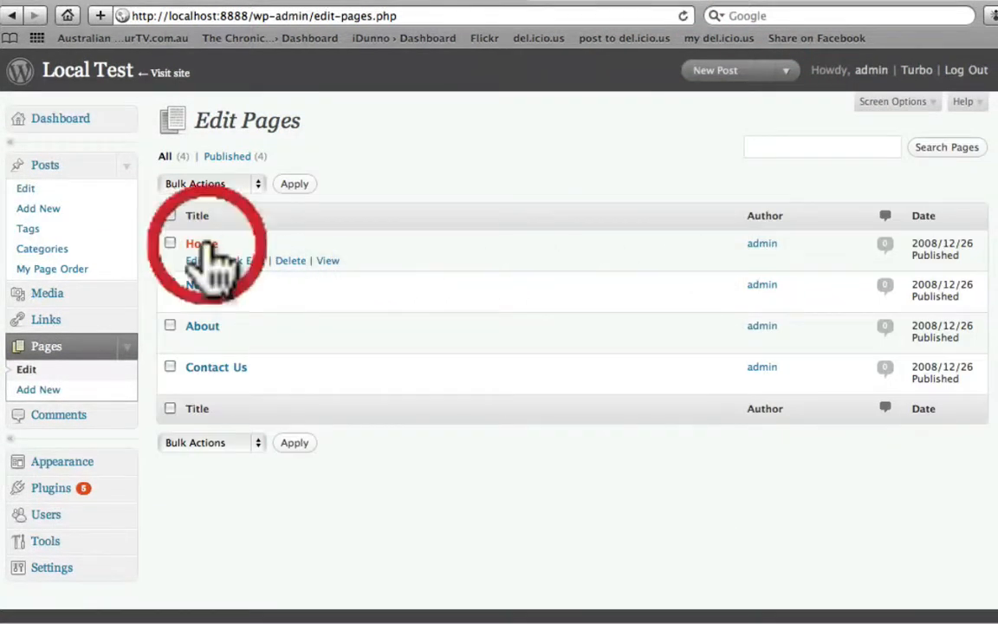